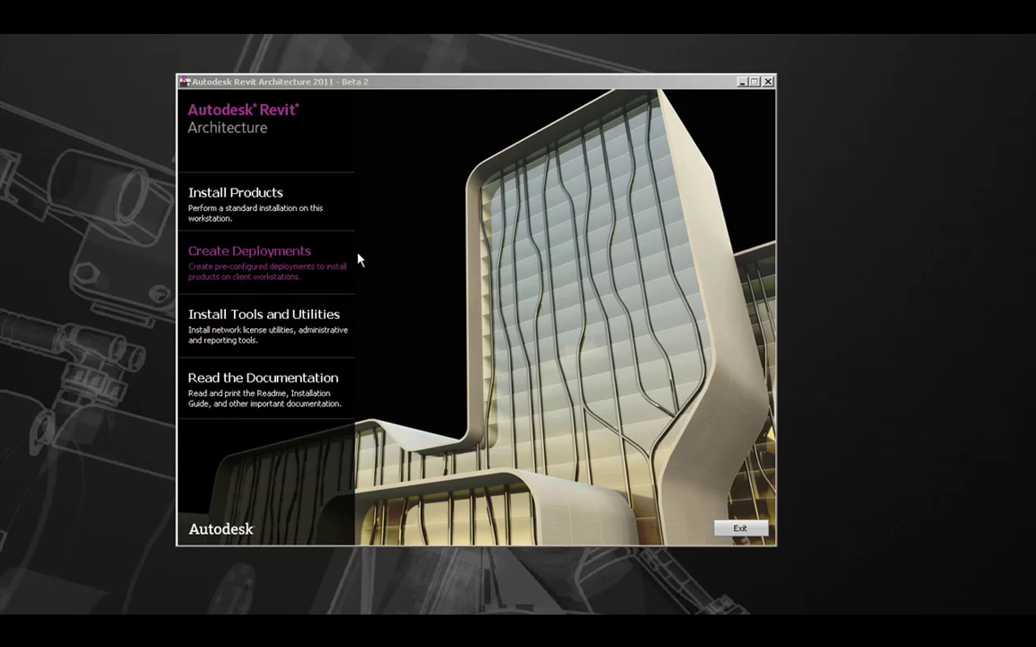
Step: Choose Install Products, keeping Revit Architecture 2011, Design Review 2011 and the Medium Image library selected
click(317, 209)
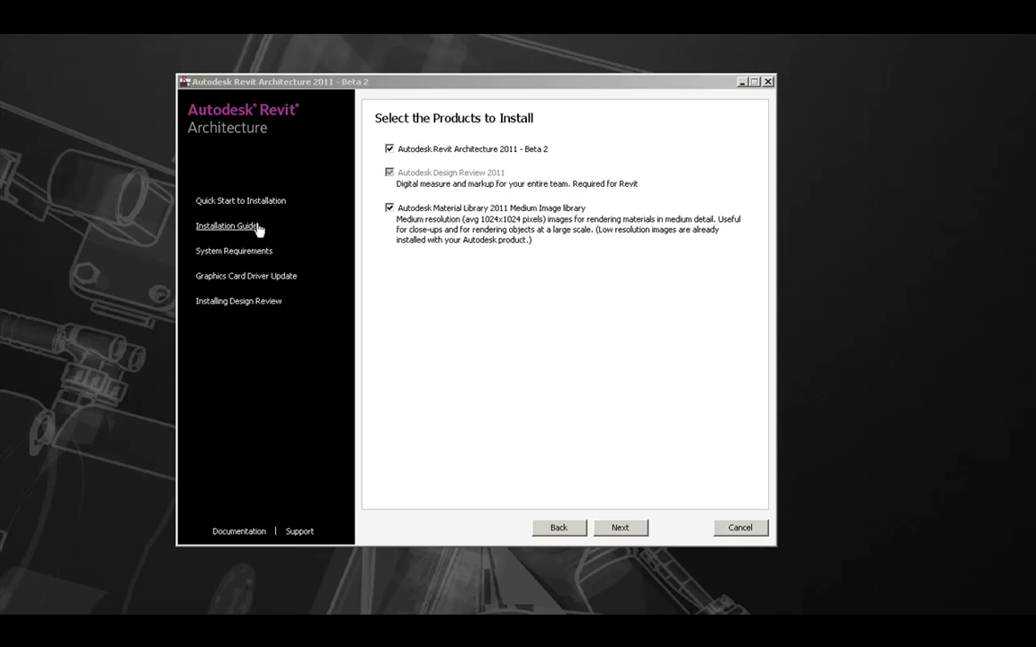
click(472, 84)
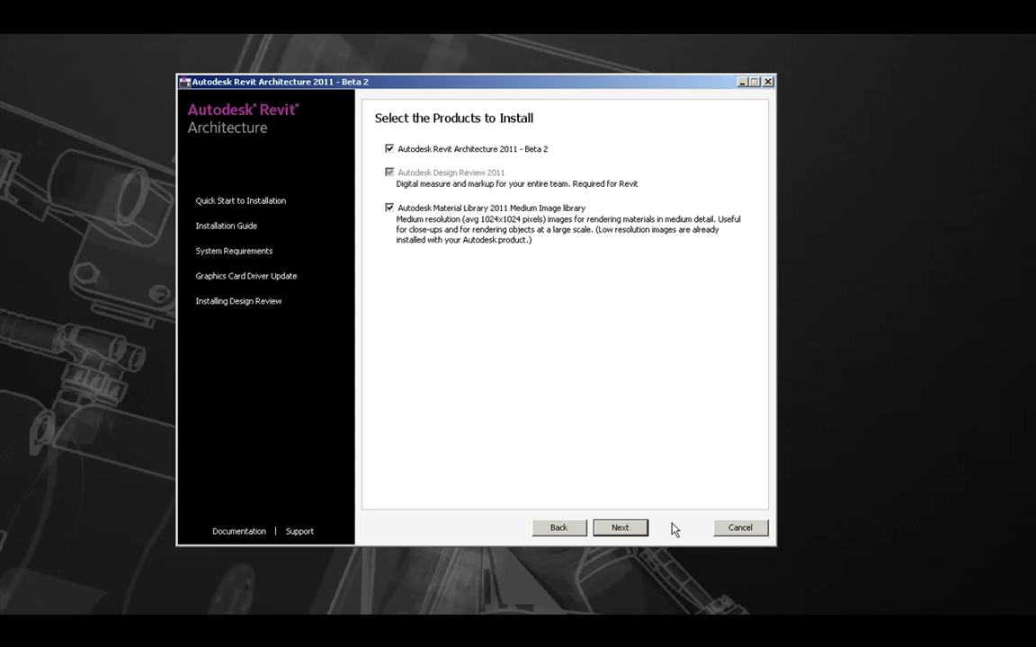
Step: Go to the license agreement page and accept the agreement for the United States
click(626, 530)
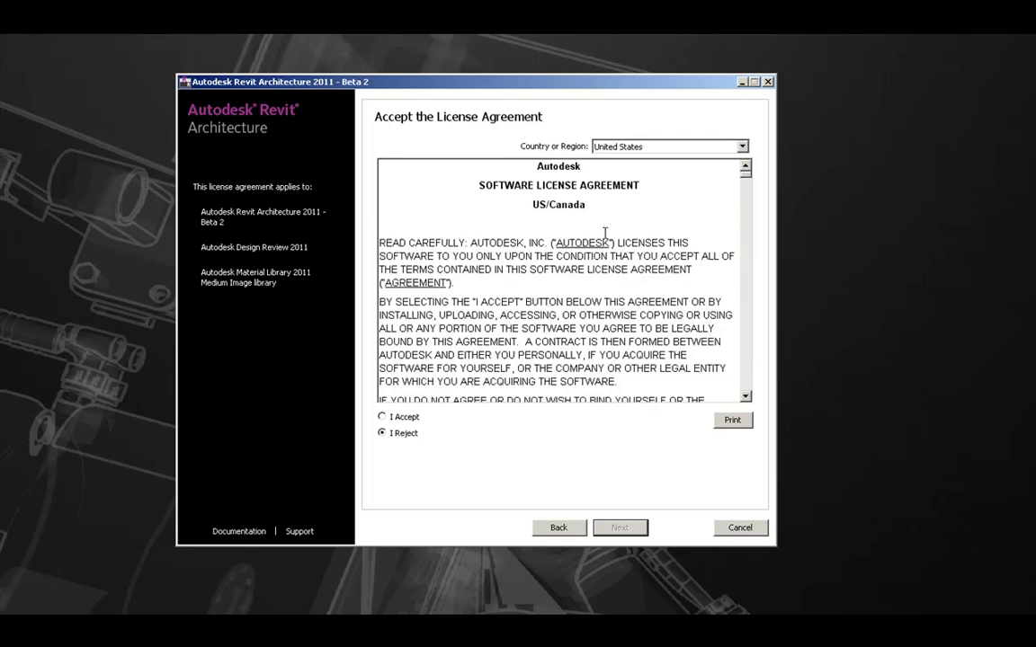
click(382, 417)
Step: Enter the serial number and product key, then proceed to the Begin Installation summary
click(620, 528)
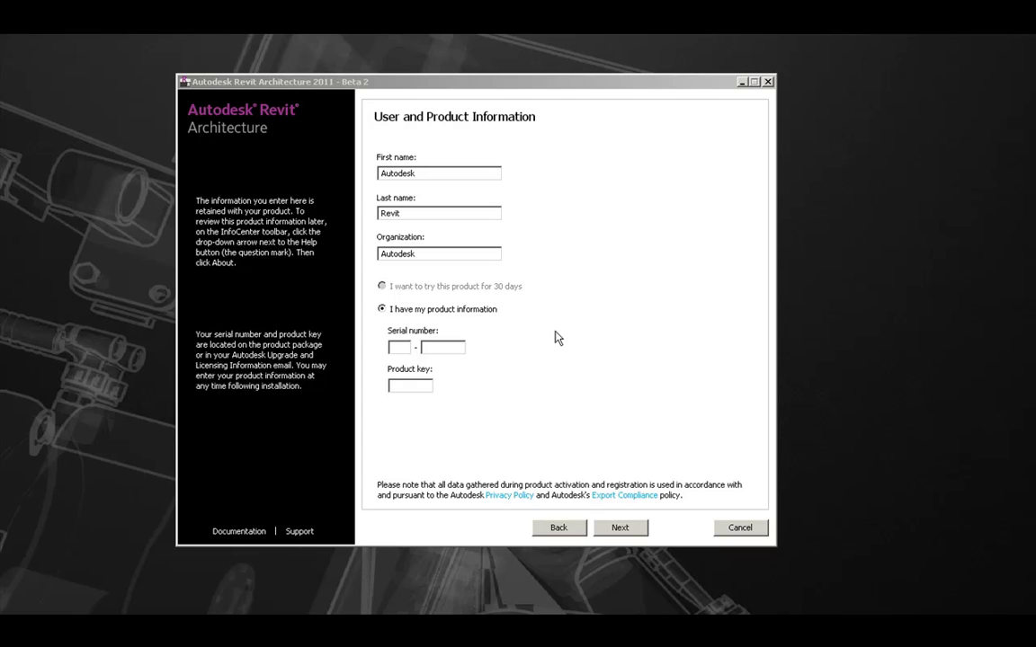
click(406, 348)
text(123)
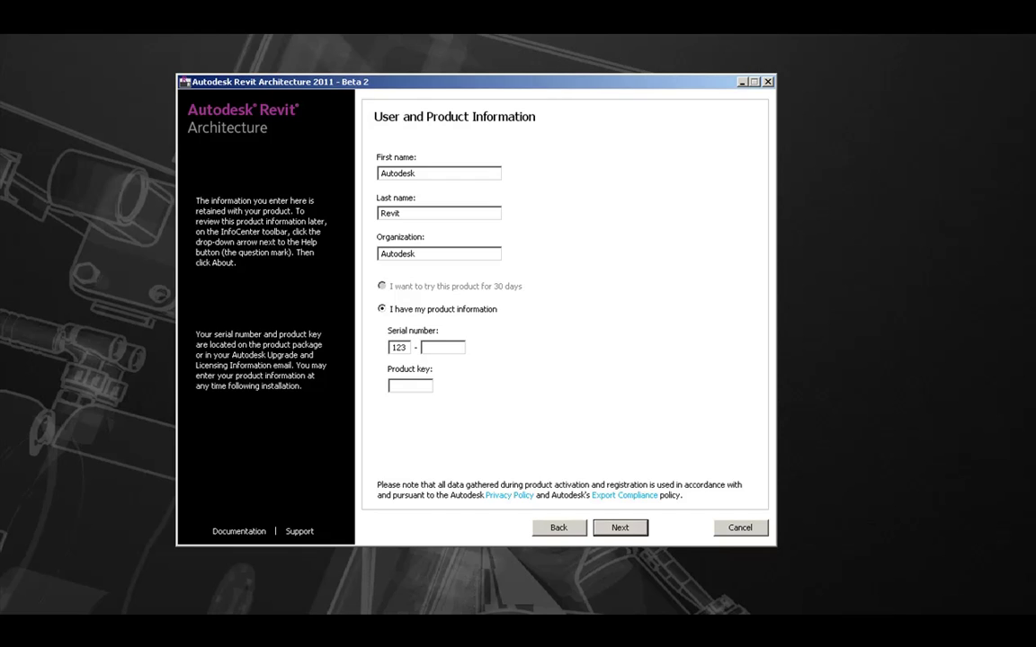
text(4567891)
text(0)
text(ABCDE)
click(622, 528)
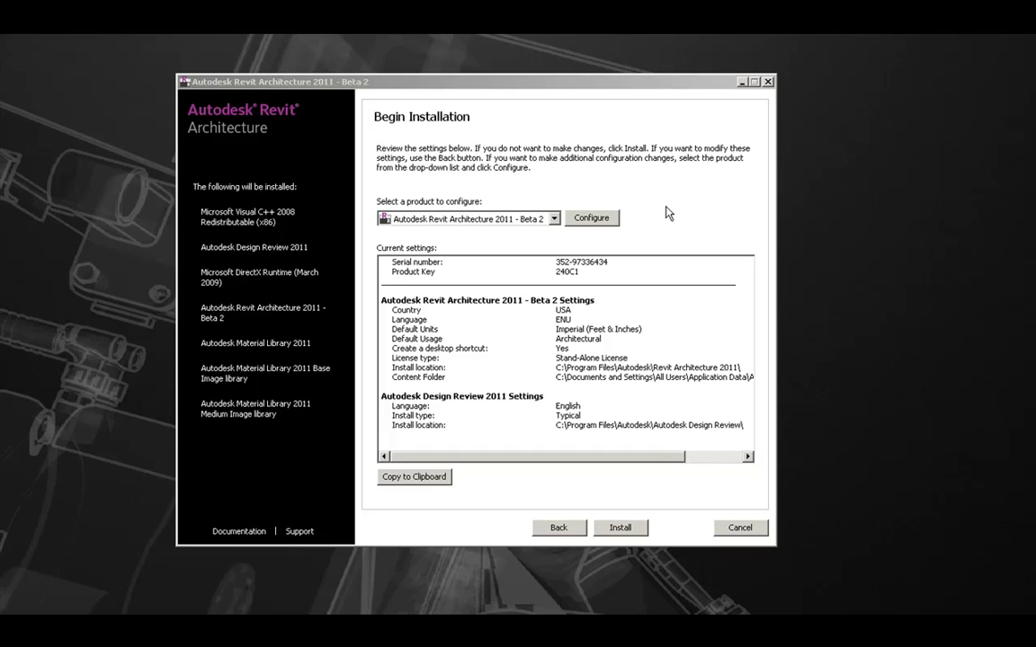
Step: In Revit's configuration, try the network license options, then keep Stand-alone license and continue
click(604, 224)
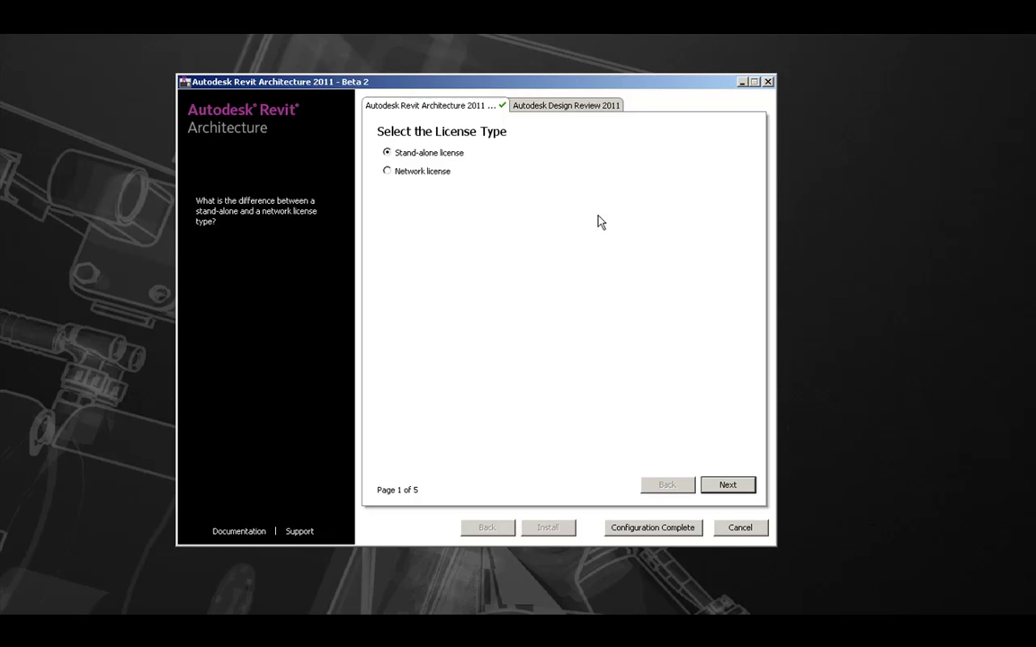
click(390, 175)
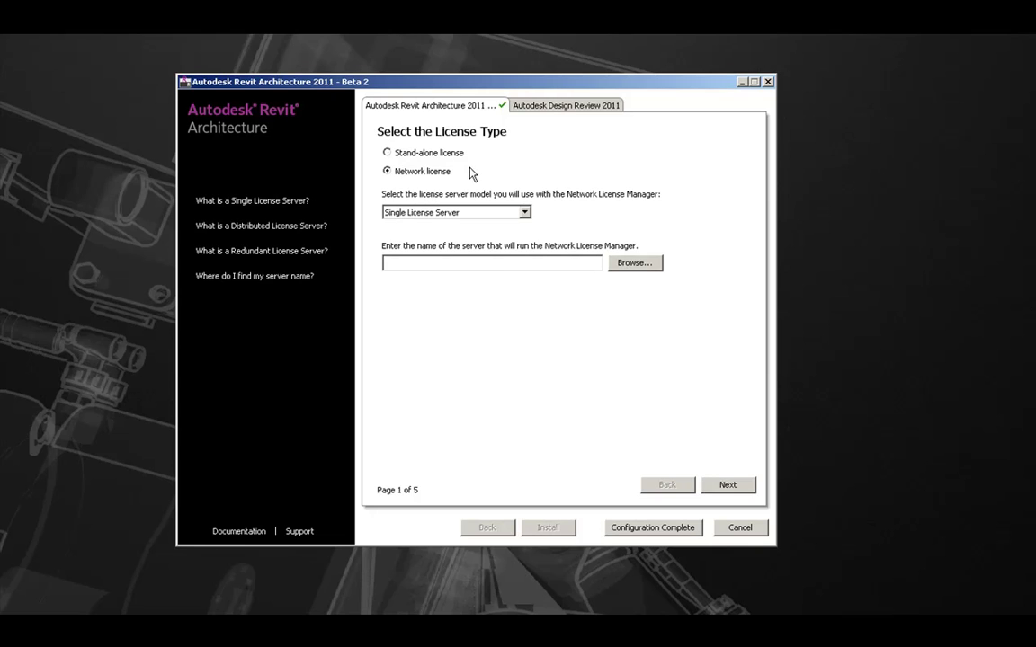
click(486, 216)
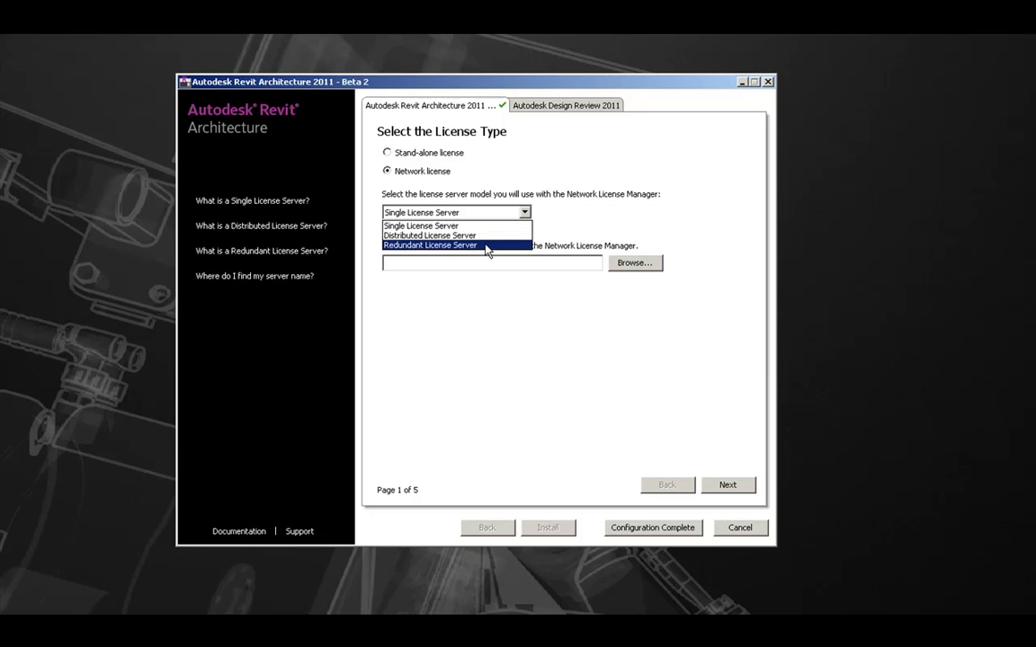
click(572, 230)
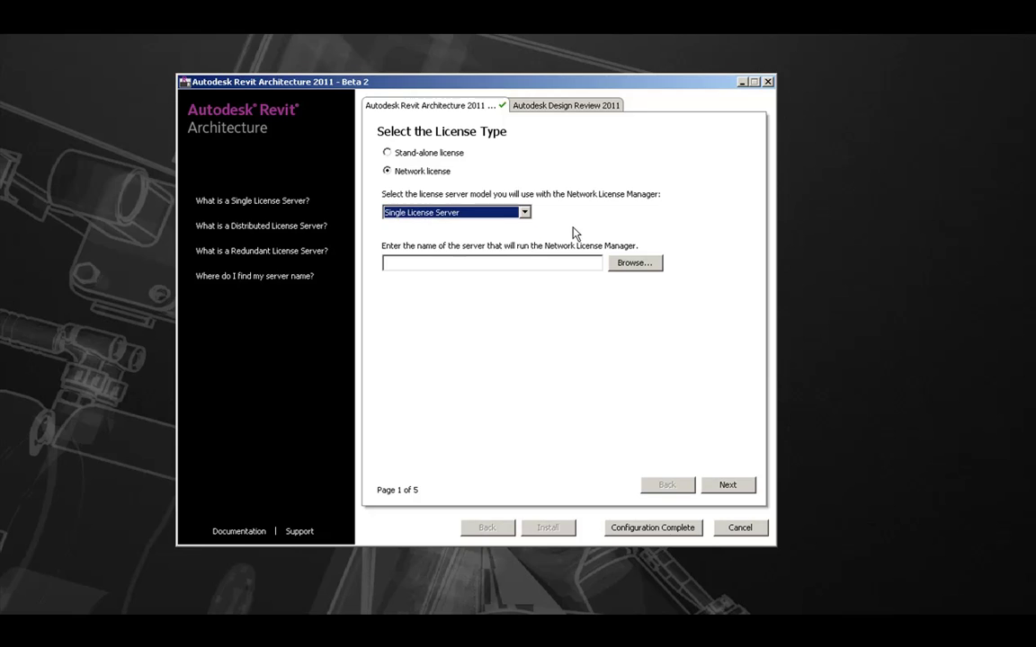
click(457, 261)
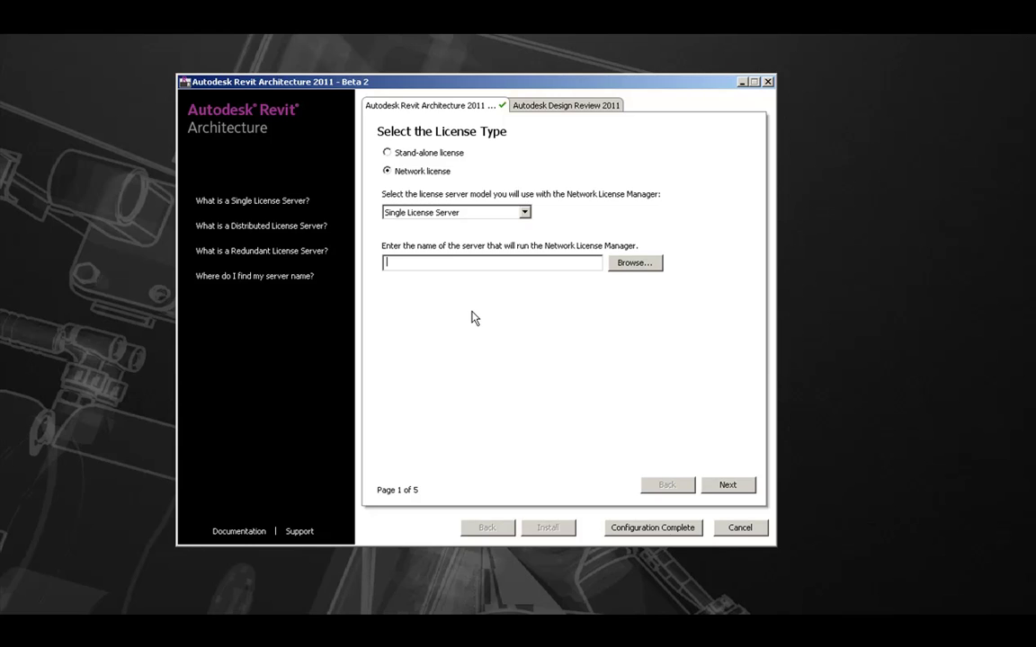
click(388, 152)
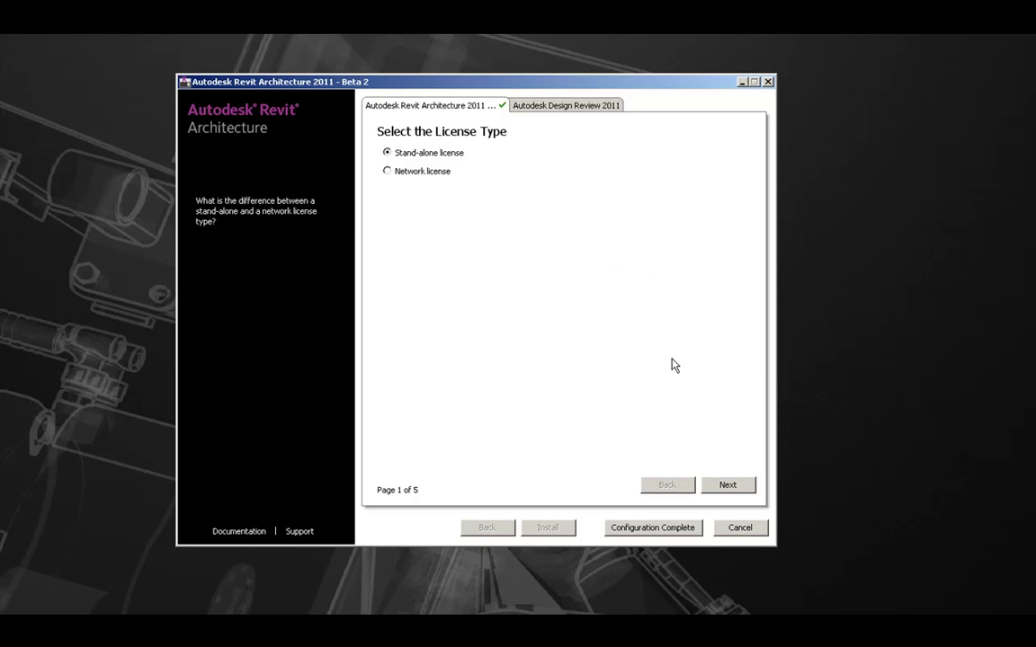
click(729, 485)
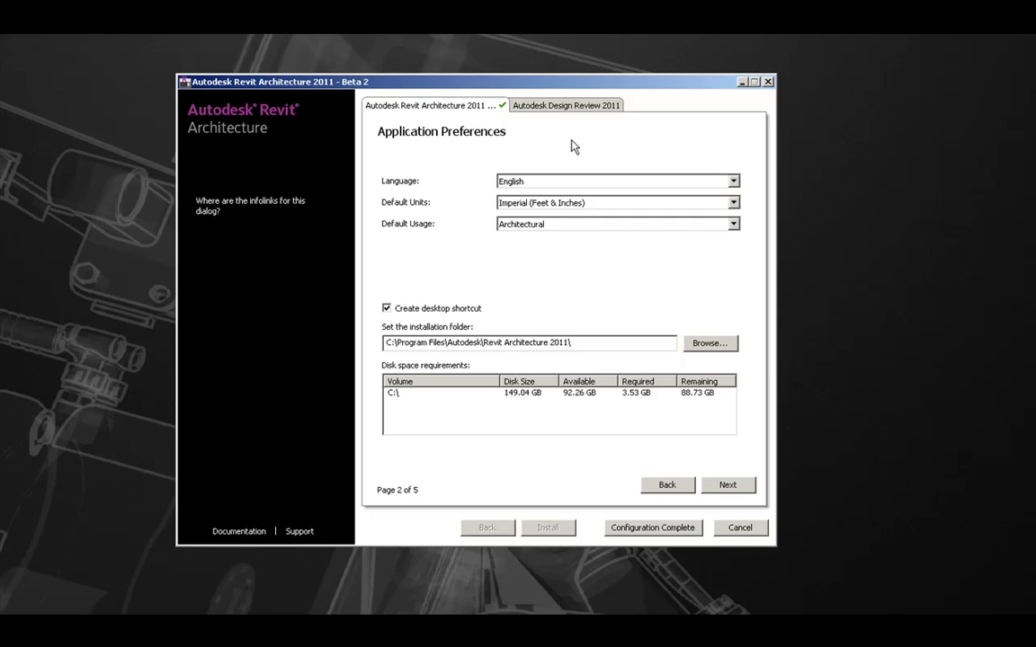
Step: Keep English, Imperial (Feet & Inches) units and Architectural usage, and review the installation folder path
click(534, 182)
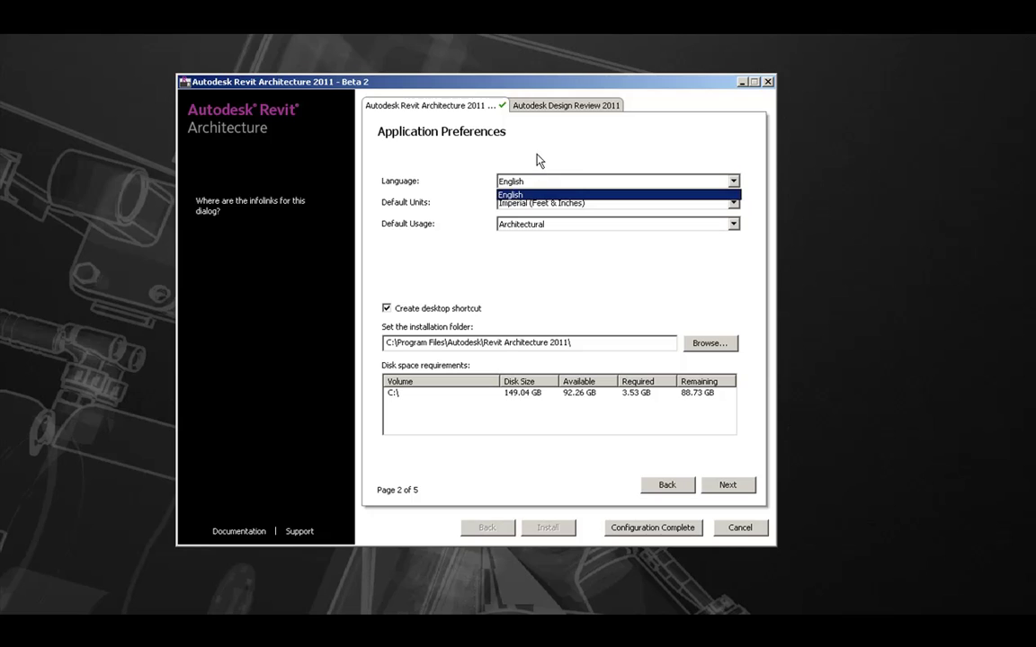
click(538, 160)
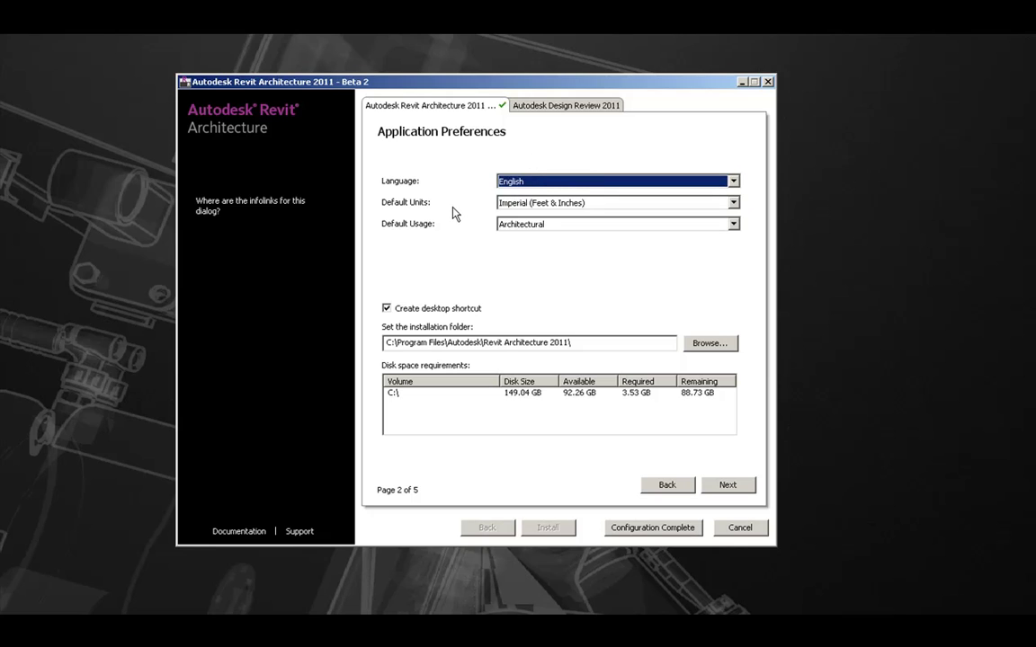
click(540, 203)
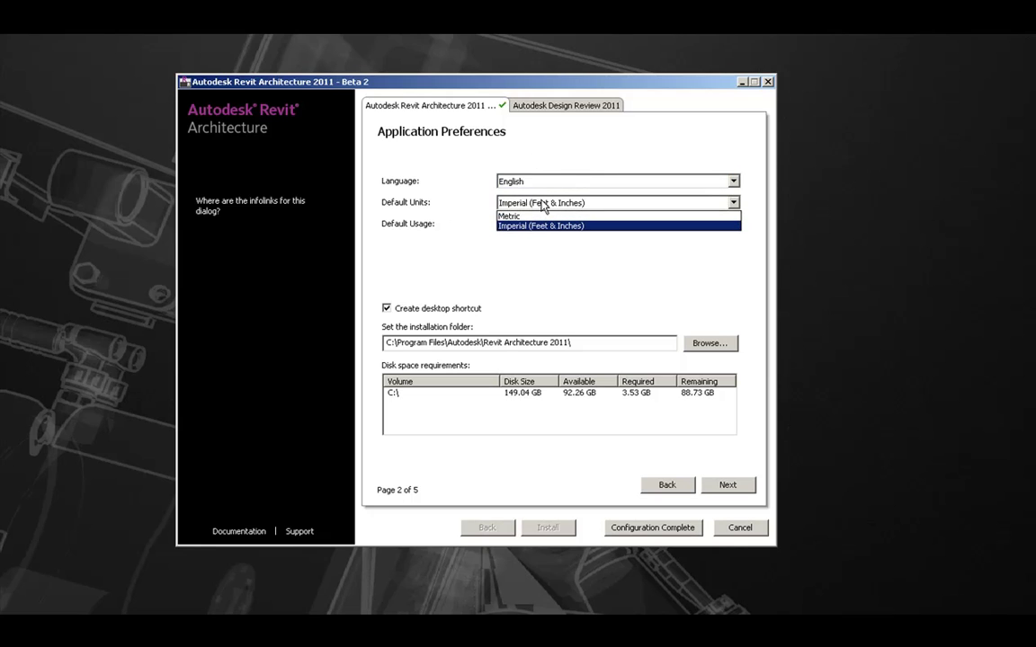
click(447, 228)
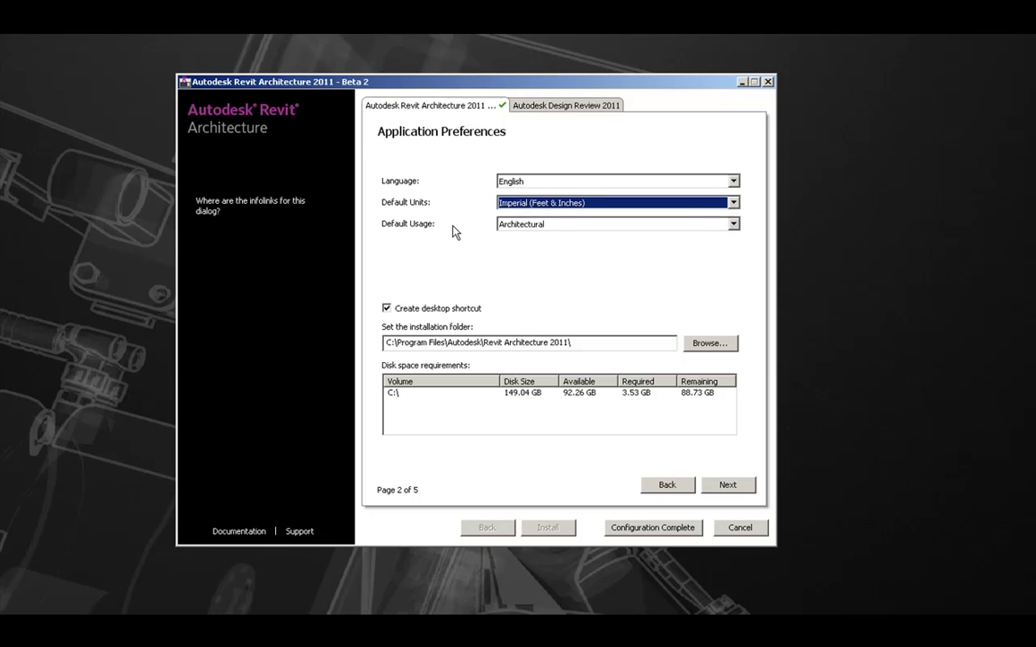
click(519, 226)
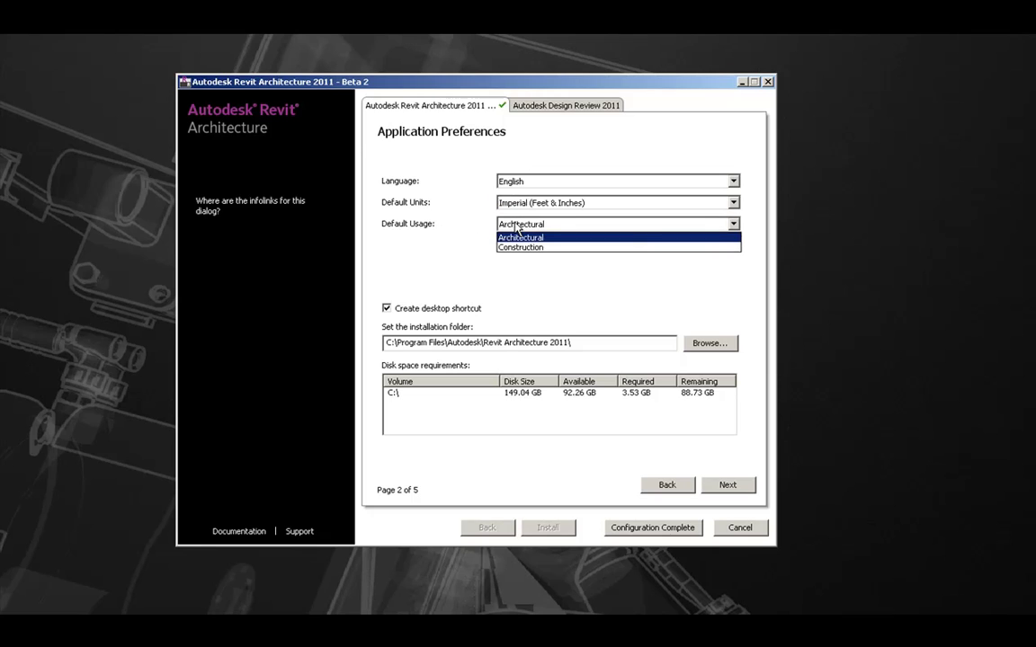
click(458, 232)
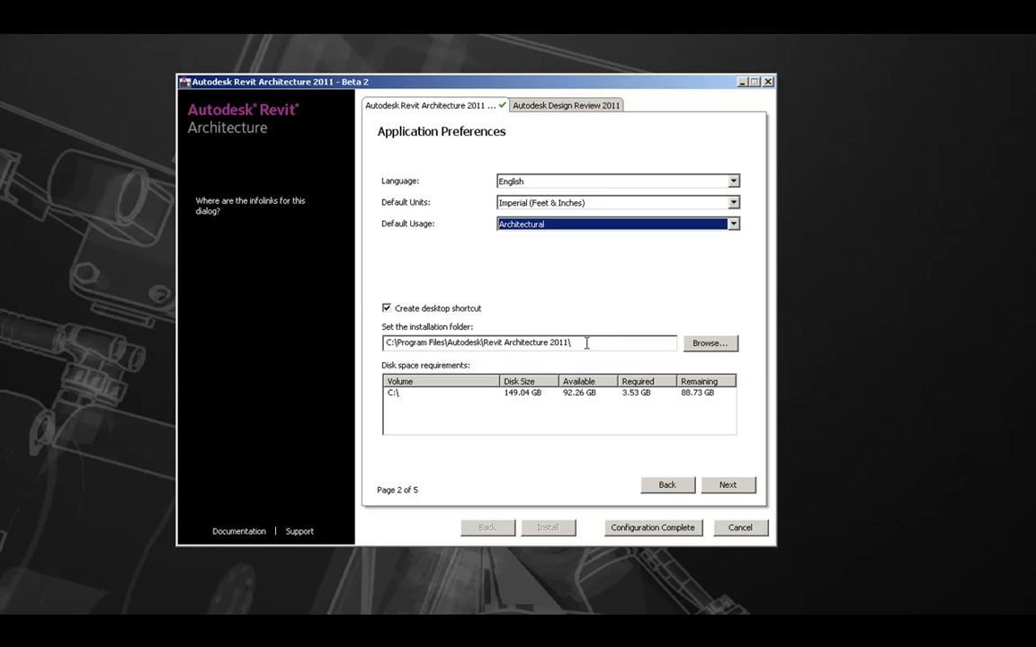
double_click(480, 342)
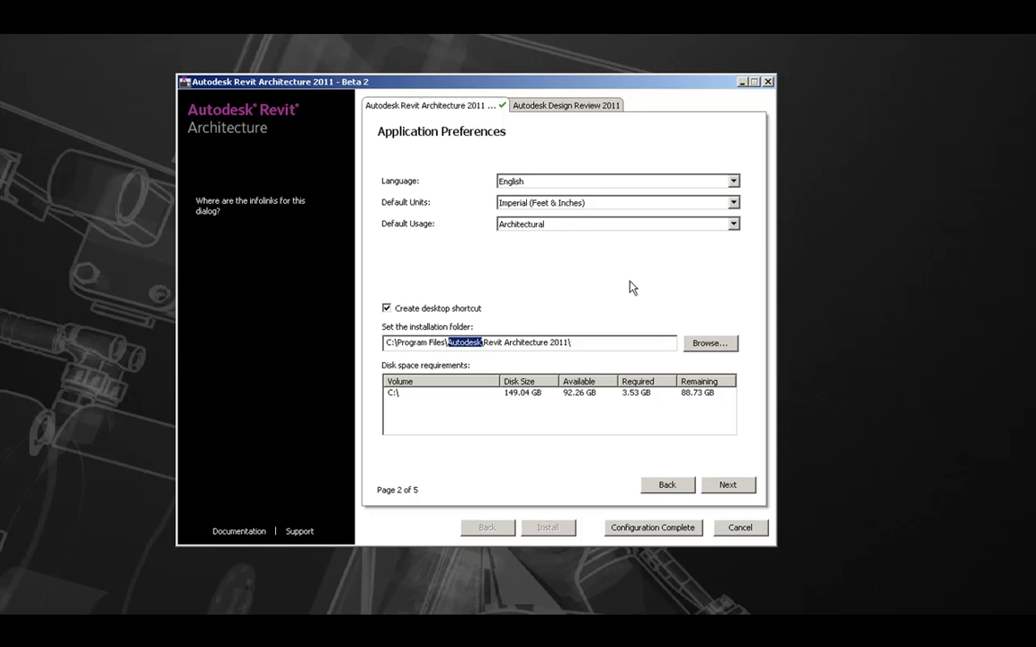
click(606, 345)
Step: On Content Selection, keep Family Libraries and Templates and inspect the RAC 2011 content folder path
click(733, 490)
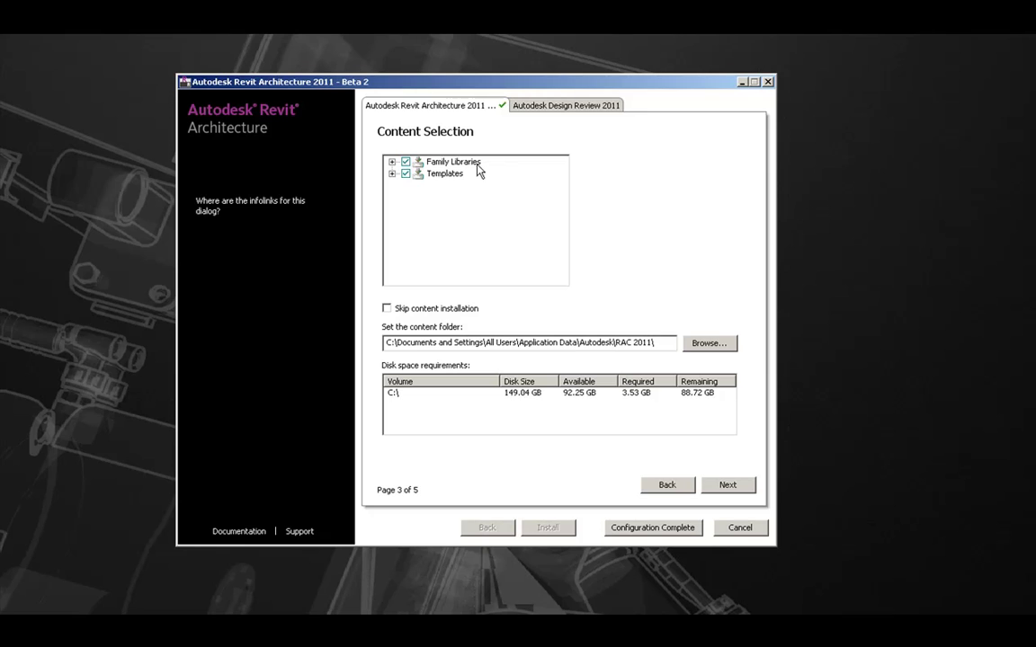
click(392, 163)
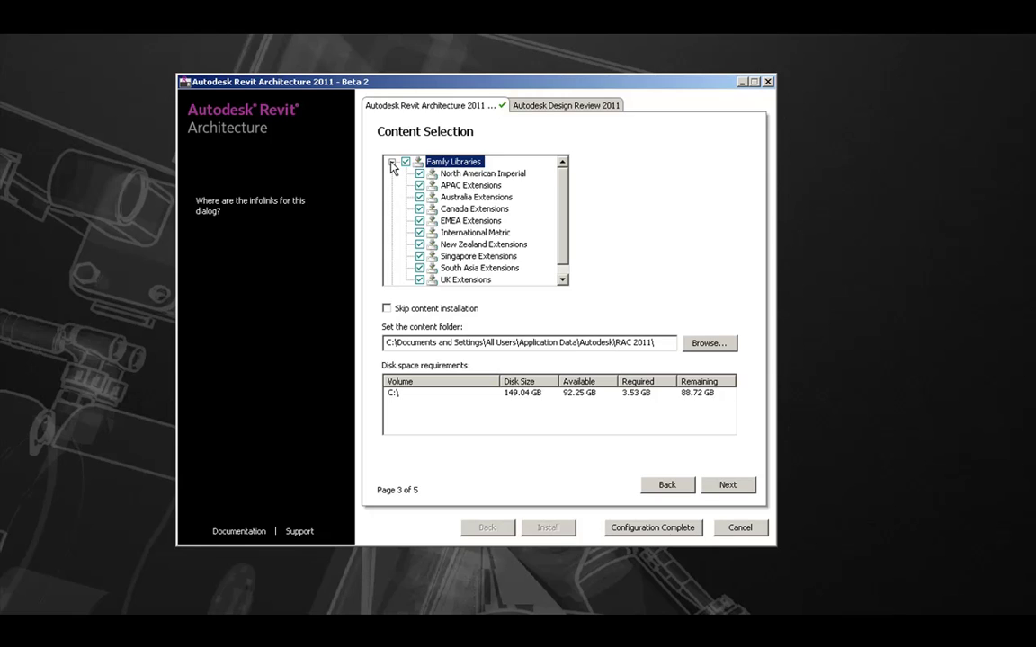
click(392, 163)
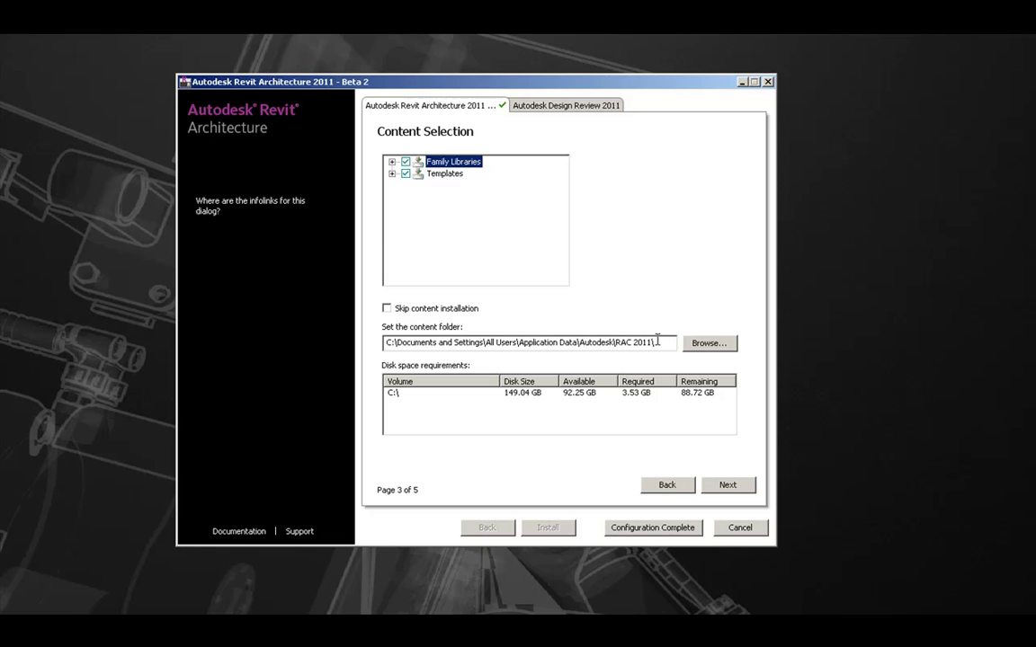
drag(657, 342, 385, 343)
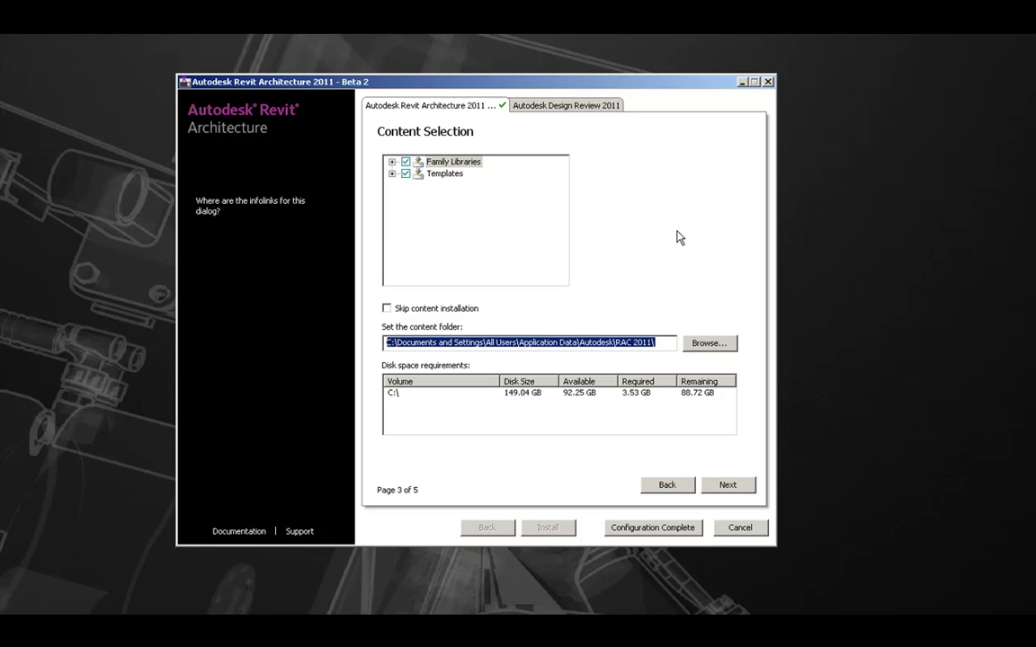
click(593, 343)
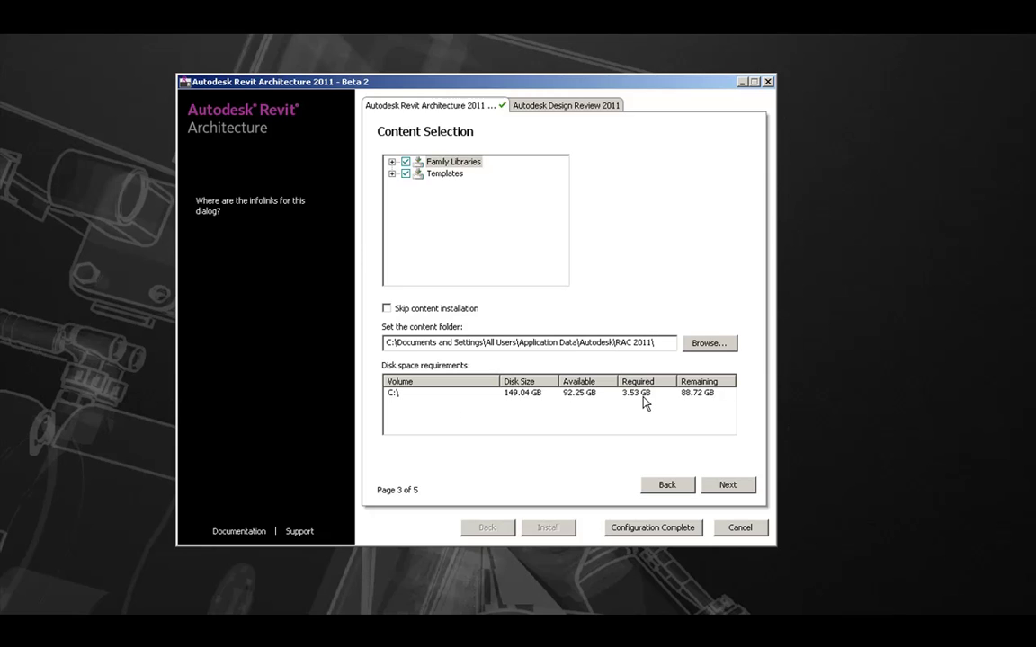
Step: Advance to the Include Service Pack page, which reports no service pack available
click(728, 487)
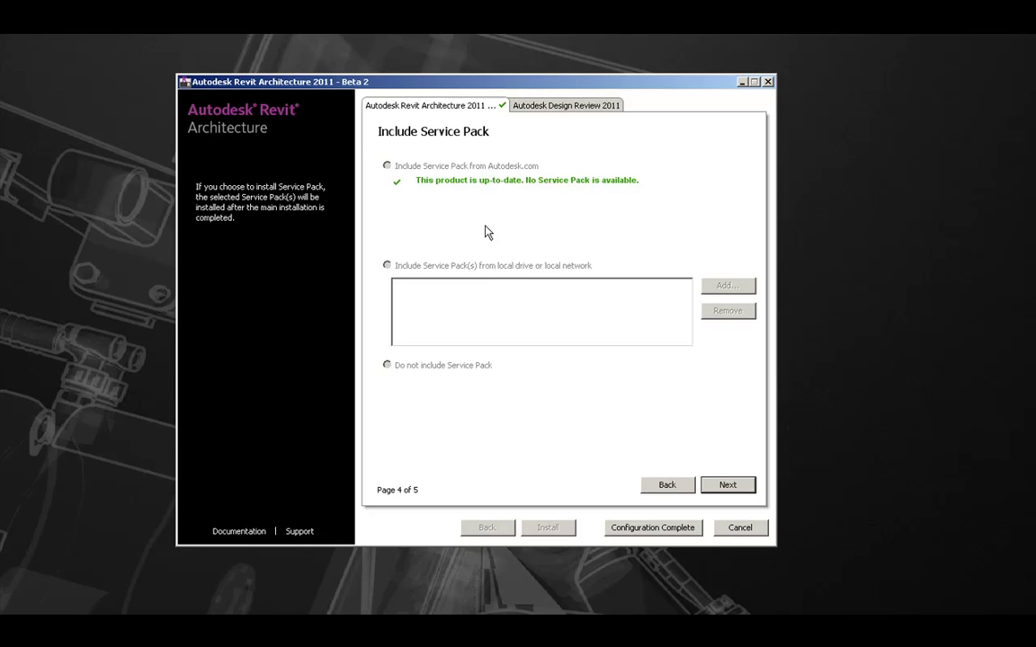
Step: Advance from Include Service Pack to the Configuration Complete page (5 of 5)
click(727, 487)
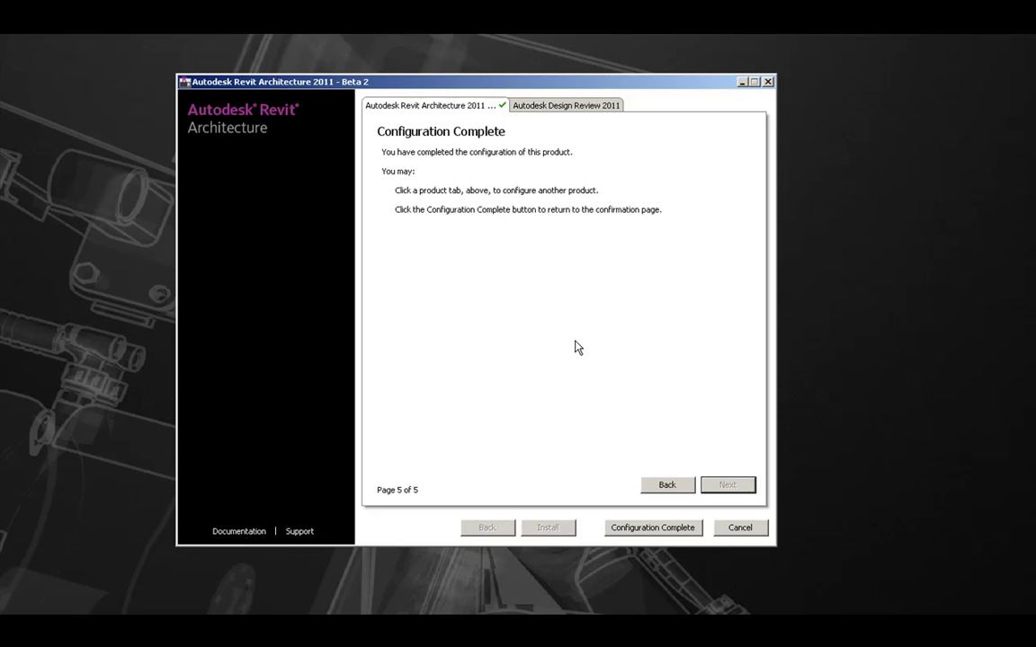
Step: Return to the Begin Installation summary and start the installation
click(628, 529)
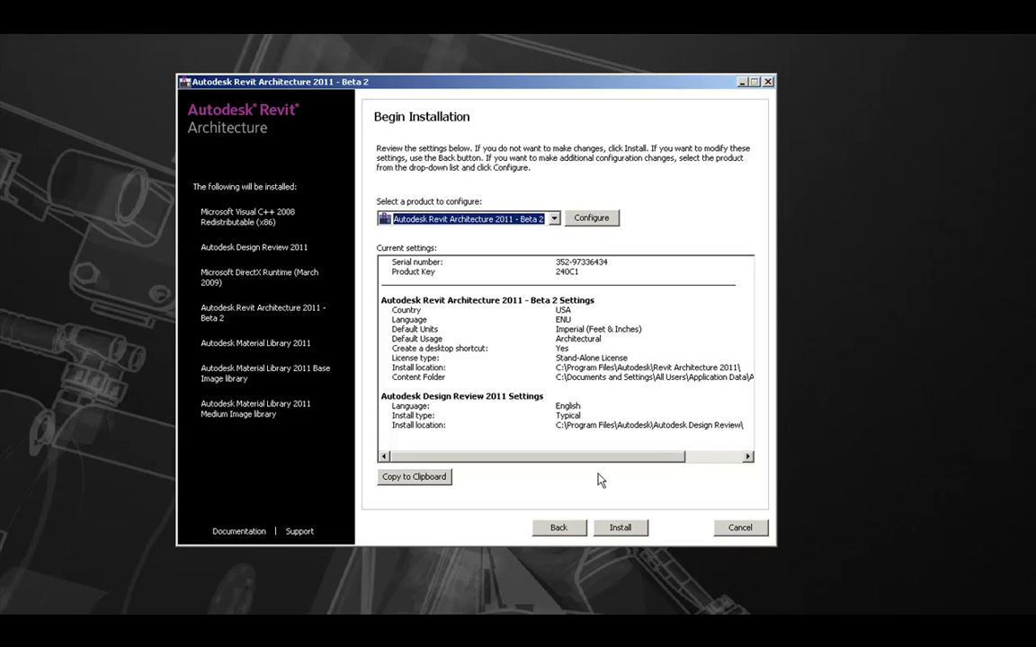
click(635, 530)
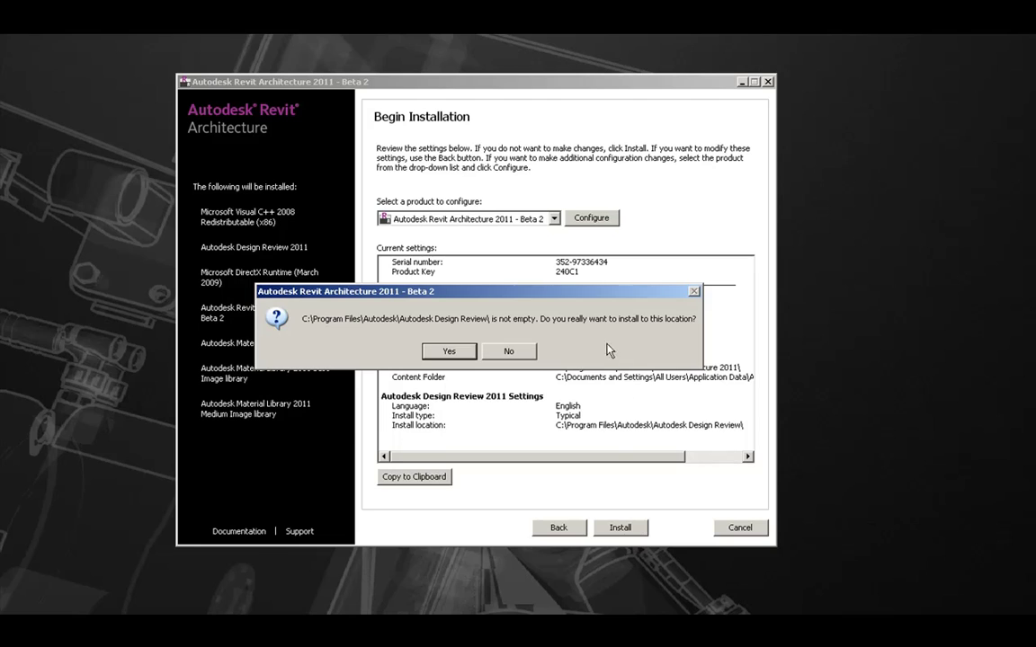
Step: Confirm installing into the non-empty Design Review folder so component installation begins
click(449, 351)
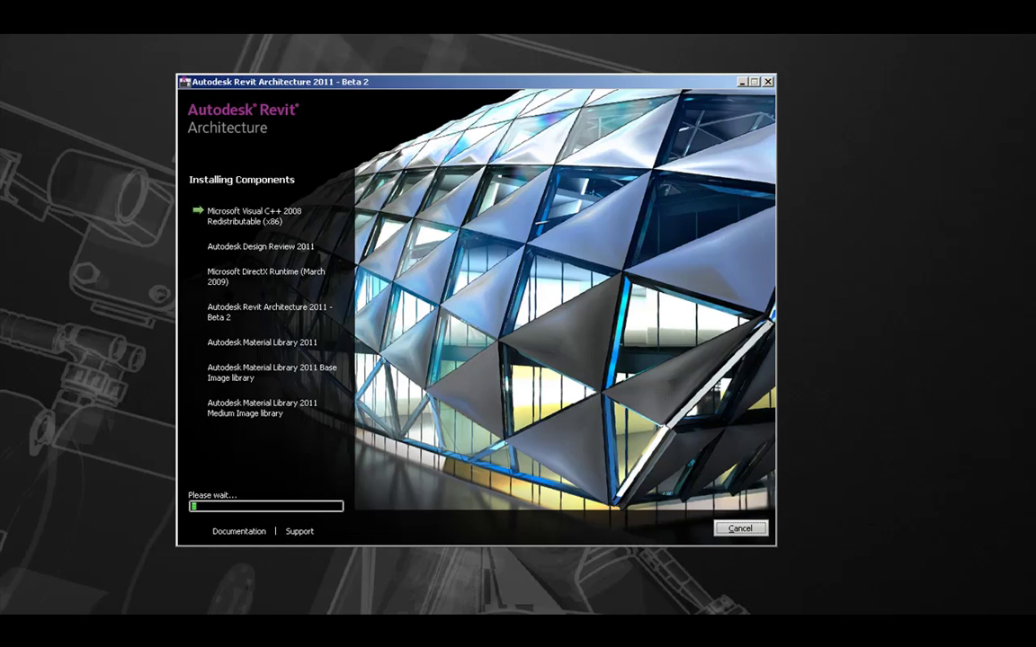